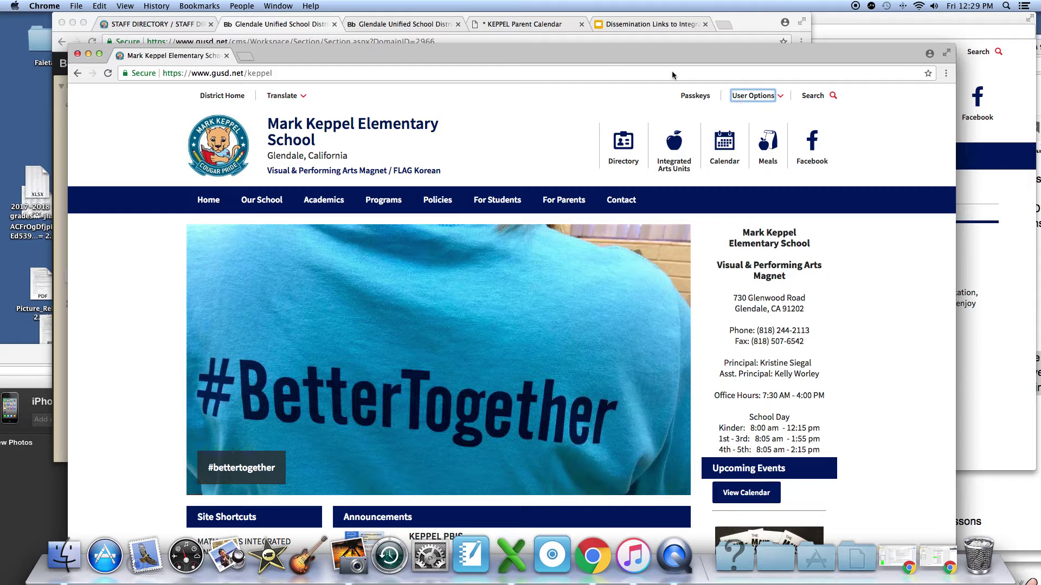
- Move the Mark Keppel website window aside and close it to reveal the About Teacher editor
{"action": "left_click_drag", "start_coordinate": [696, 61], "coordinate": [723, 42]}
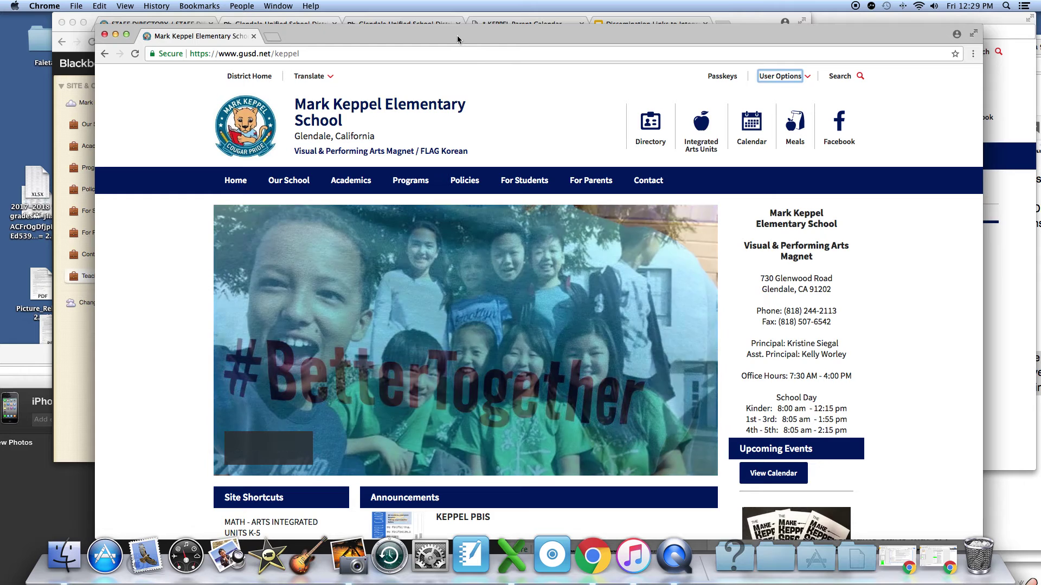
{"action": "left_click_drag", "start_coordinate": [457, 35], "coordinate": [437, 129]}
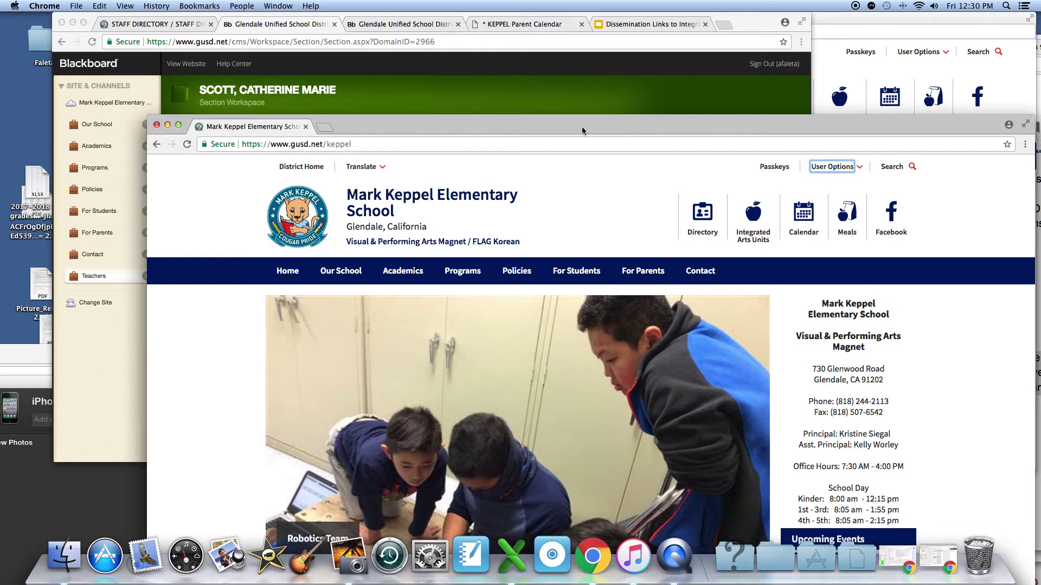
{"action": "left_click", "coordinate": [833, 167]}
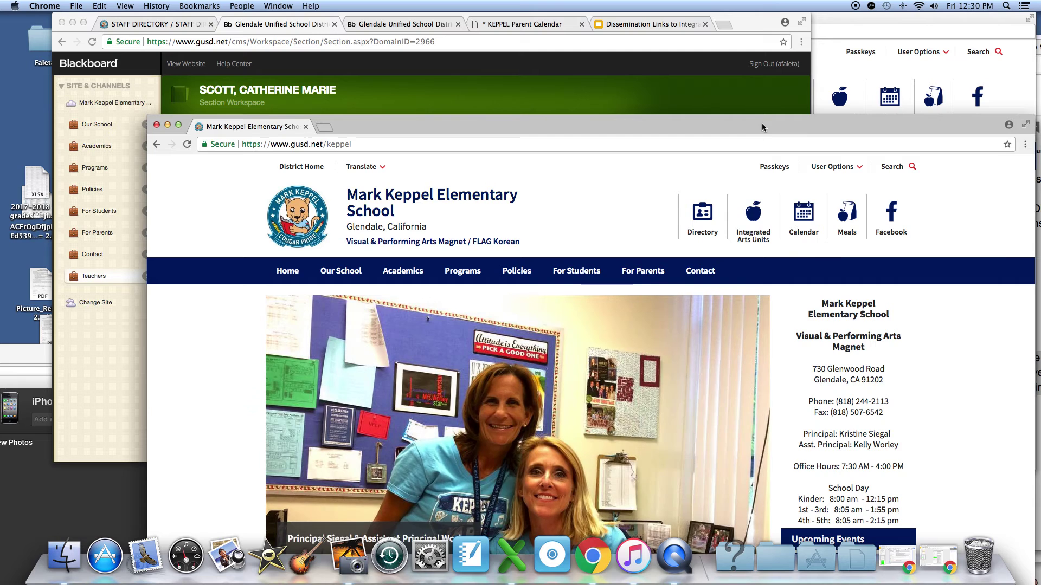
{"action": "key", "text": "super+m"}
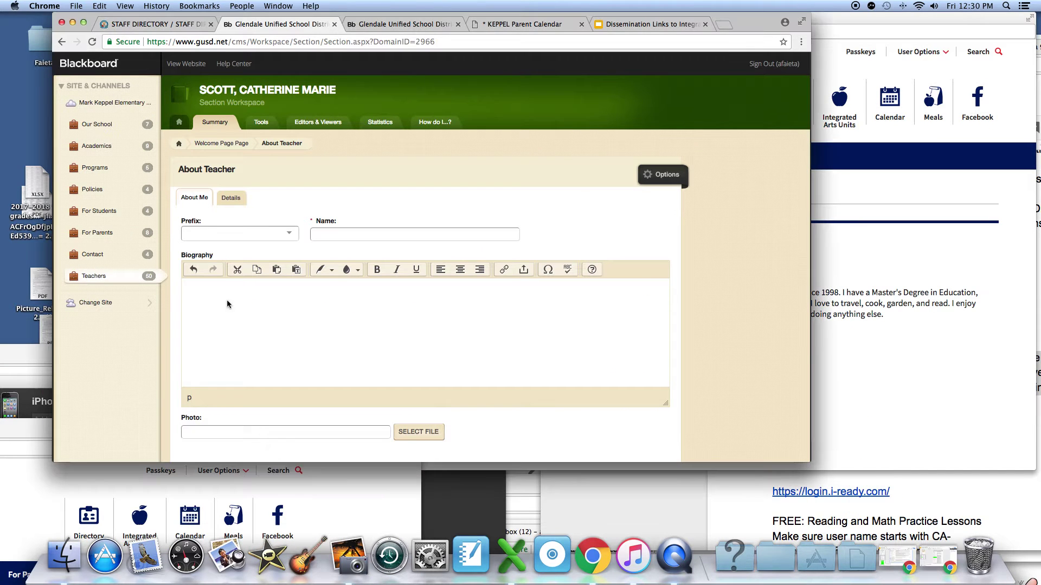
- Open the Teachers channel's section list and enter the teacher's own section workspace
{"action": "left_click", "coordinate": [94, 276]}
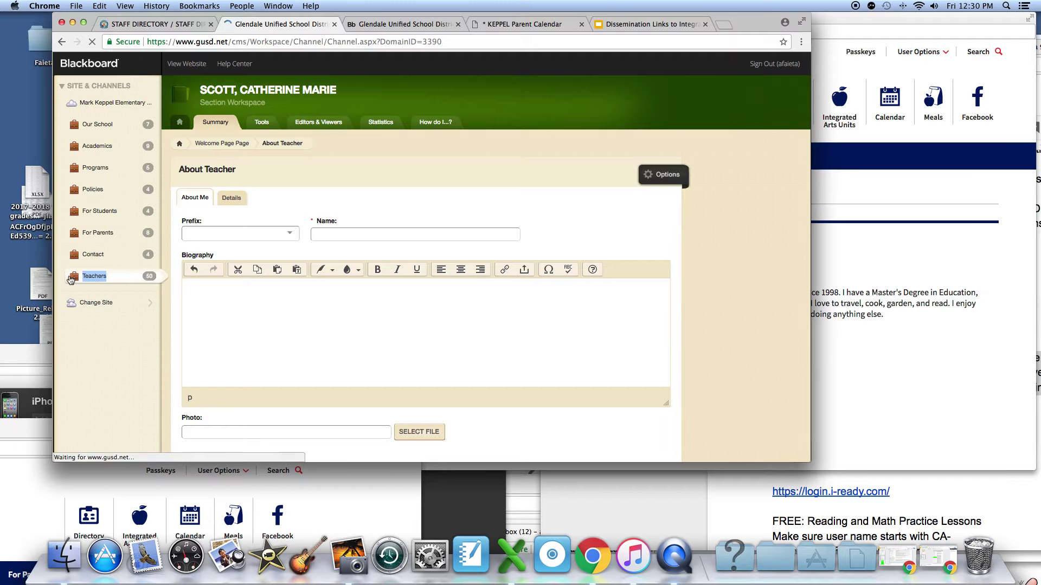
{"action": "scroll", "coordinate": [251, 326], "scroll_direction": "down", "scroll_amount": 8}
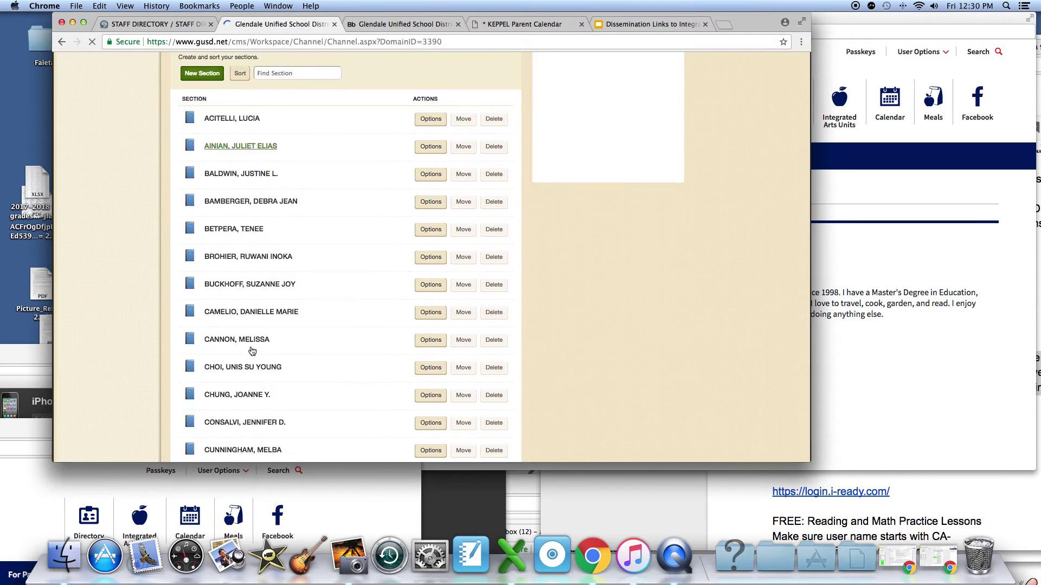
{"action": "scroll", "coordinate": [251, 342], "scroll_direction": "down", "scroll_amount": 3}
{"action": "scroll", "coordinate": [251, 352], "scroll_direction": "down", "scroll_amount": 3}
{"action": "scroll", "coordinate": [251, 351], "scroll_direction": "down", "scroll_amount": 3}
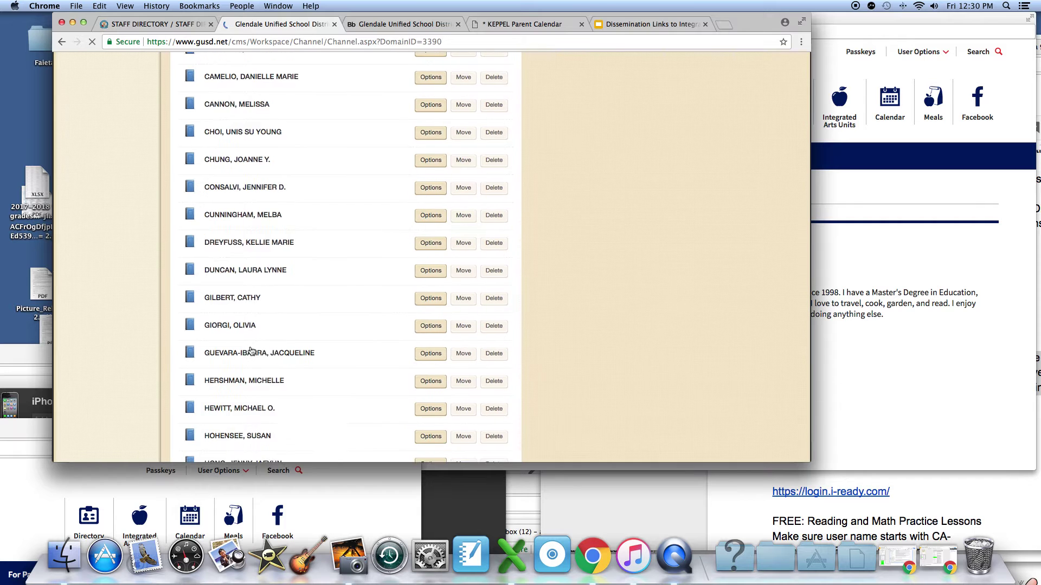
{"action": "scroll", "coordinate": [251, 352], "scroll_direction": "down", "scroll_amount": 3}
{"action": "scroll", "coordinate": [250, 351], "scroll_direction": "down", "scroll_amount": 2}
{"action": "scroll", "coordinate": [250, 350], "scroll_direction": "down", "scroll_amount": 3}
{"action": "scroll", "coordinate": [250, 351], "scroll_direction": "down", "scroll_amount": 1}
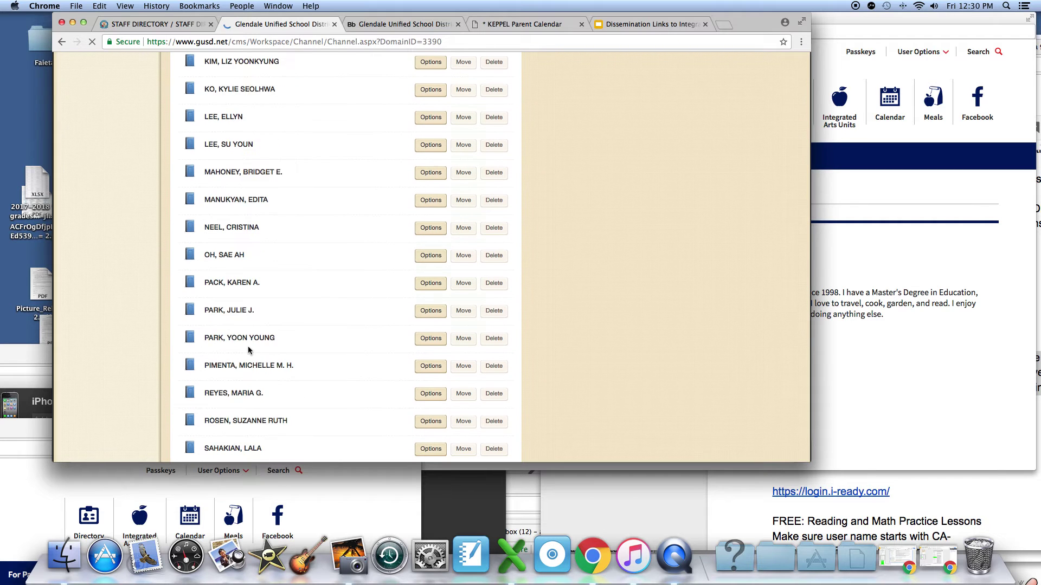
{"action": "scroll", "coordinate": [250, 350], "scroll_direction": "down", "scroll_amount": 3}
{"action": "scroll", "coordinate": [250, 351], "scroll_direction": "down", "scroll_amount": 1}
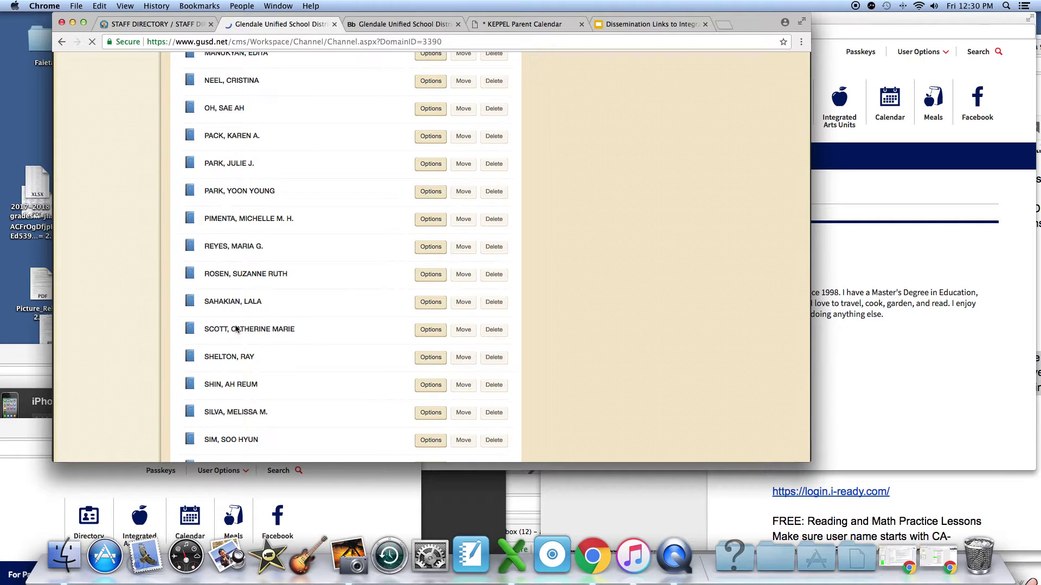
{"action": "left_click", "coordinate": [218, 334]}
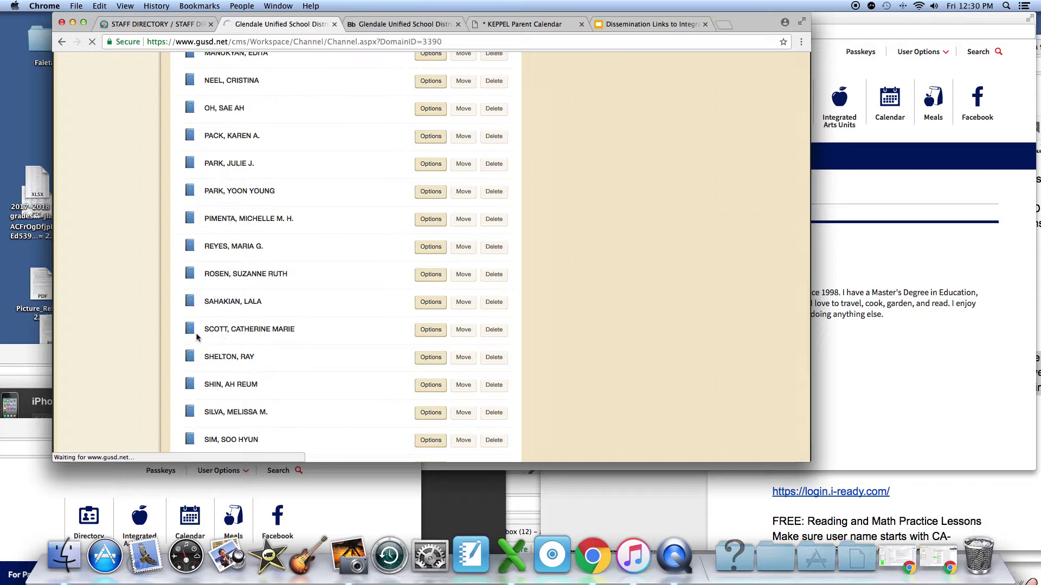
{"action": "left_click", "coordinate": [269, 332]}
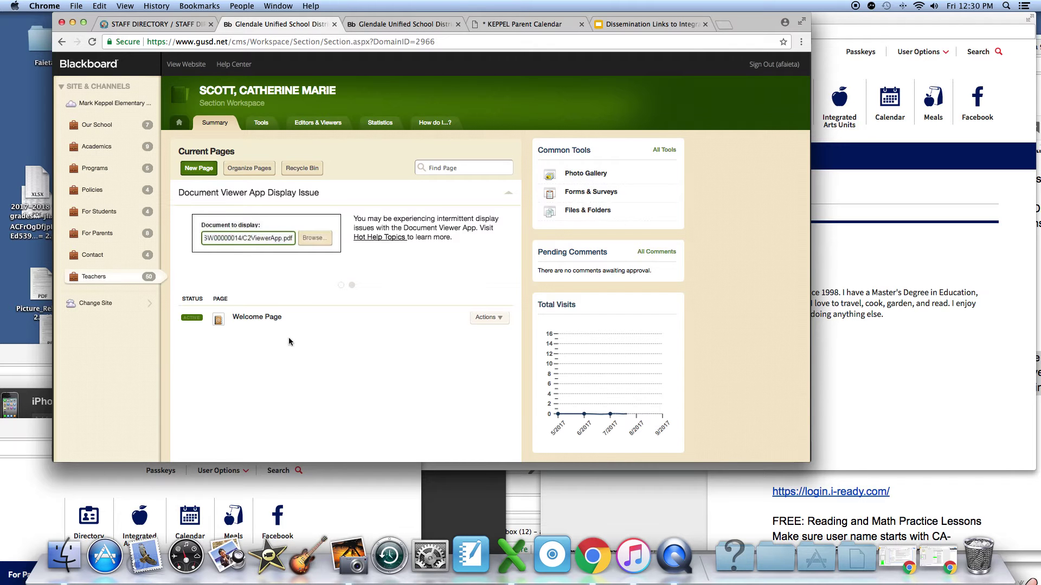
- Open the Welcome Page's About Teacher block for editing, showing Mrs. Scott
{"action": "left_click", "coordinate": [258, 319]}
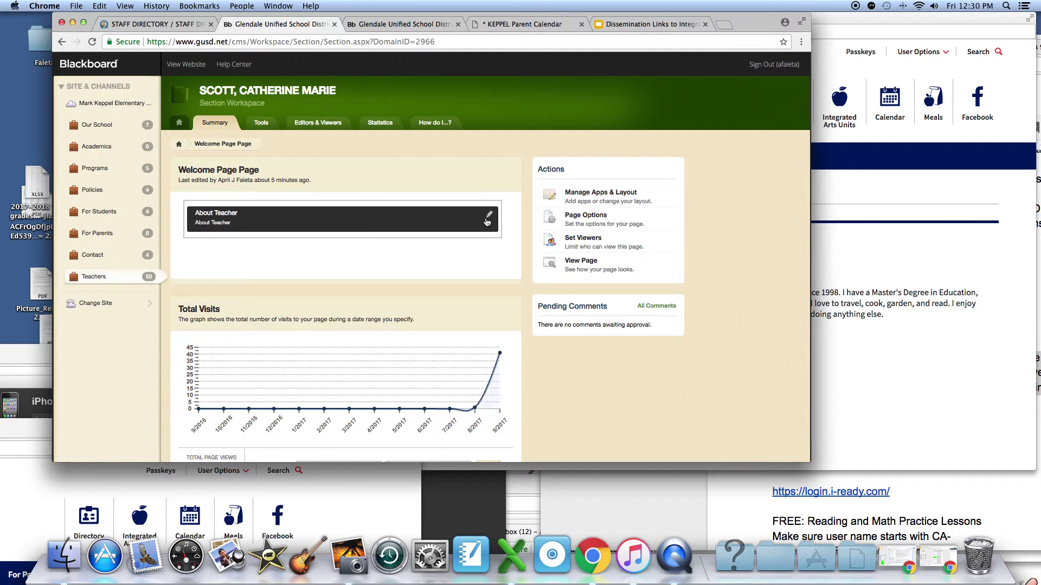
{"action": "left_click", "coordinate": [454, 221]}
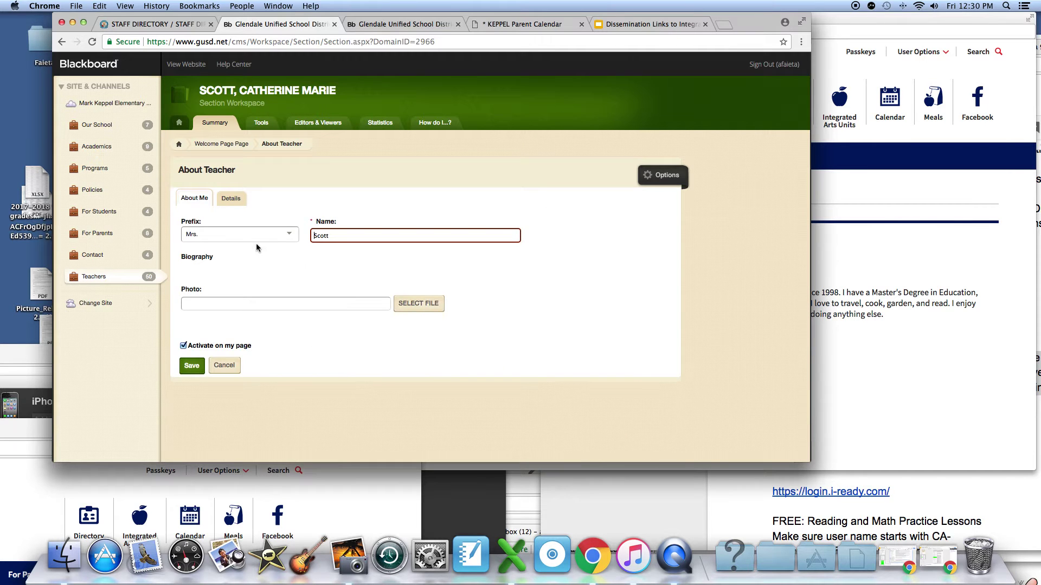
- Delete the 'About Me' heading and blank line from the biography, then save
{"action": "left_click", "coordinate": [248, 315]}
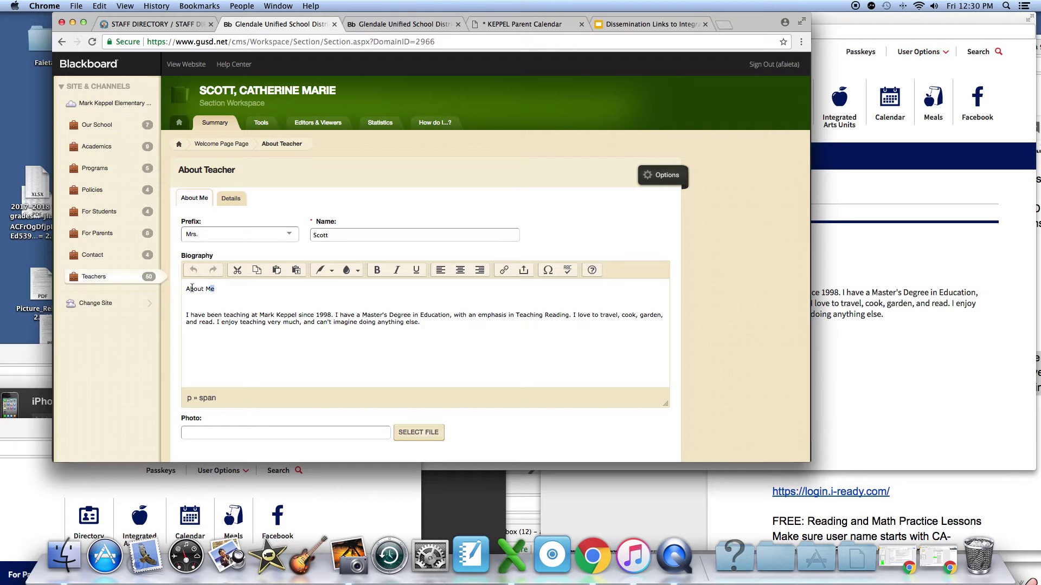
{"action": "double_click", "coordinate": [199, 288]}
{"action": "key", "text": "BackSpace"}
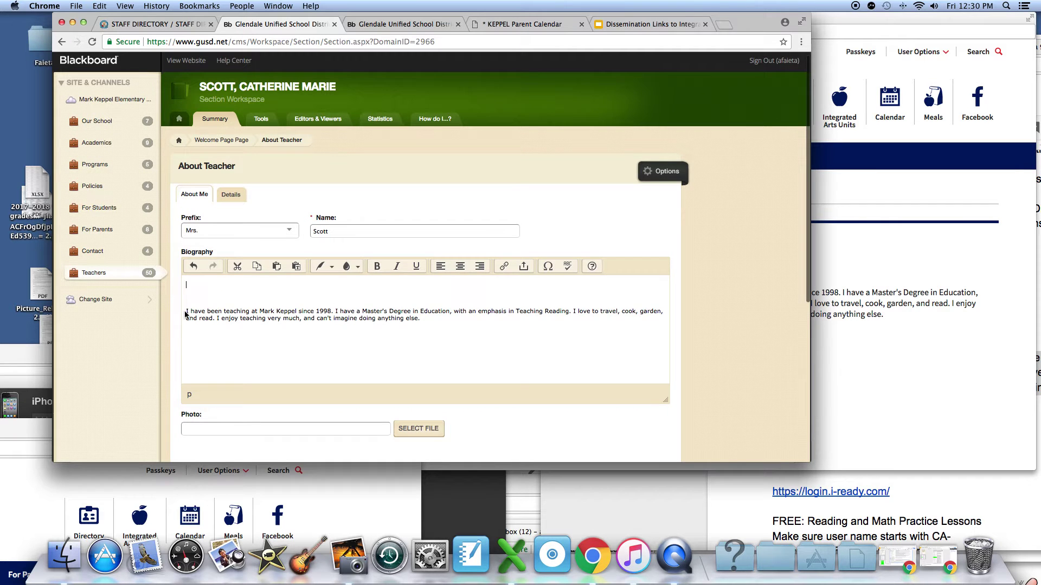
{"action": "key", "text": "BackSpace"}
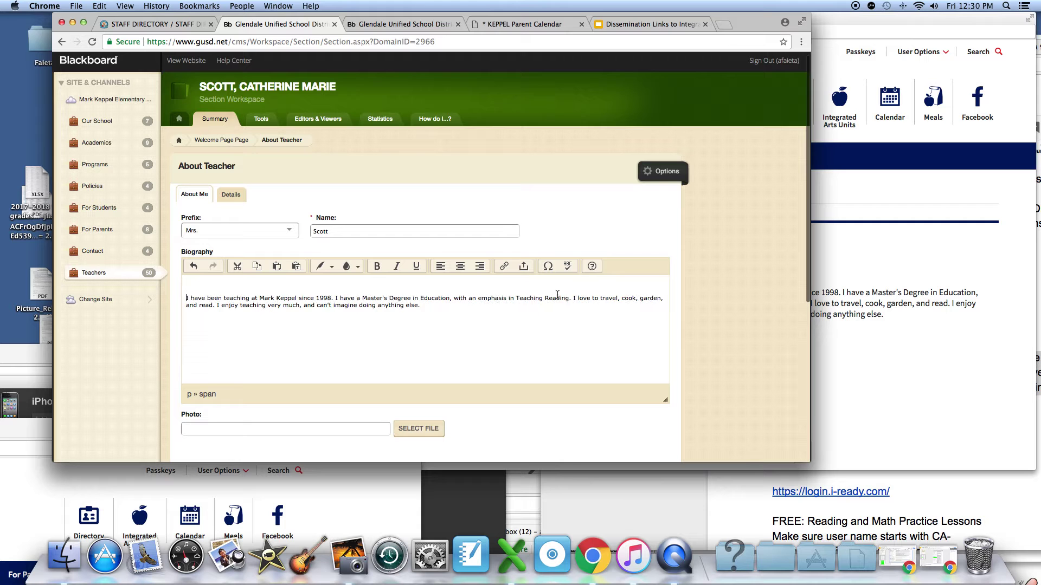
{"action": "scroll", "coordinate": [543, 352], "scroll_direction": "down", "scroll_amount": 5}
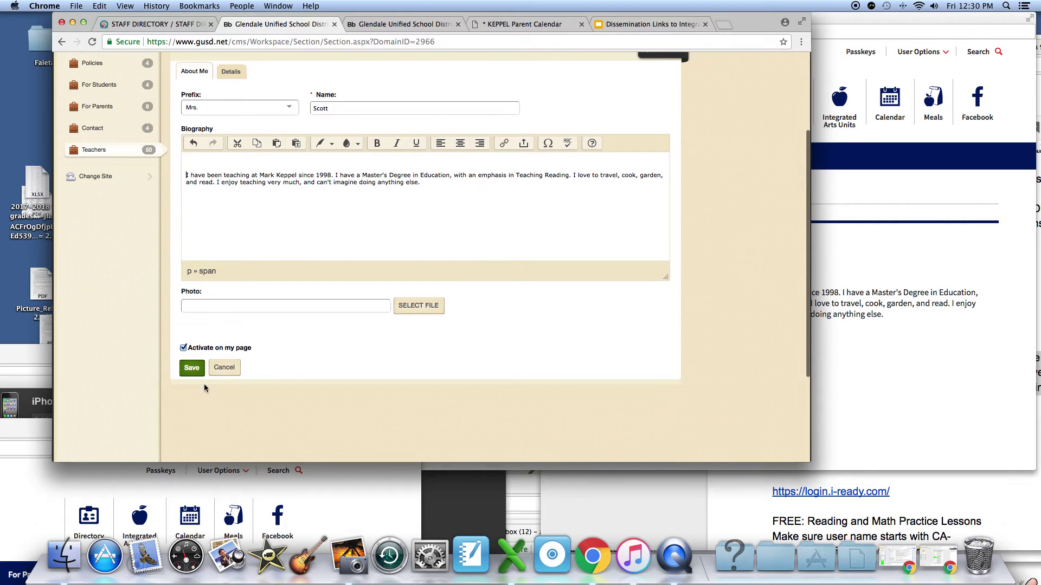
{"action": "left_click", "coordinate": [189, 369]}
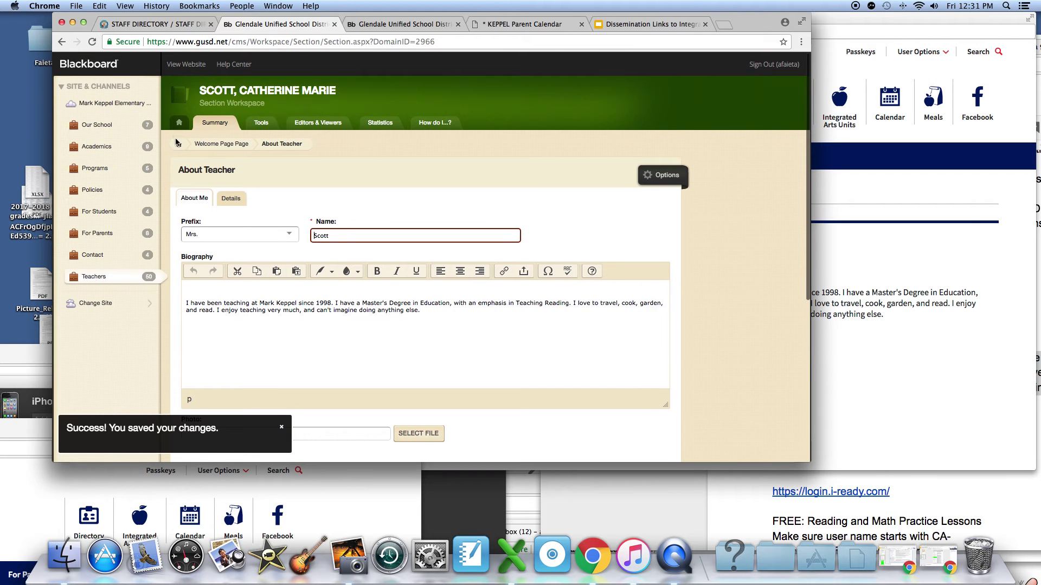
- Open the live Welcome Page and arrange its window to show Mrs. Scott's biography
{"action": "left_click", "coordinate": [175, 69]}
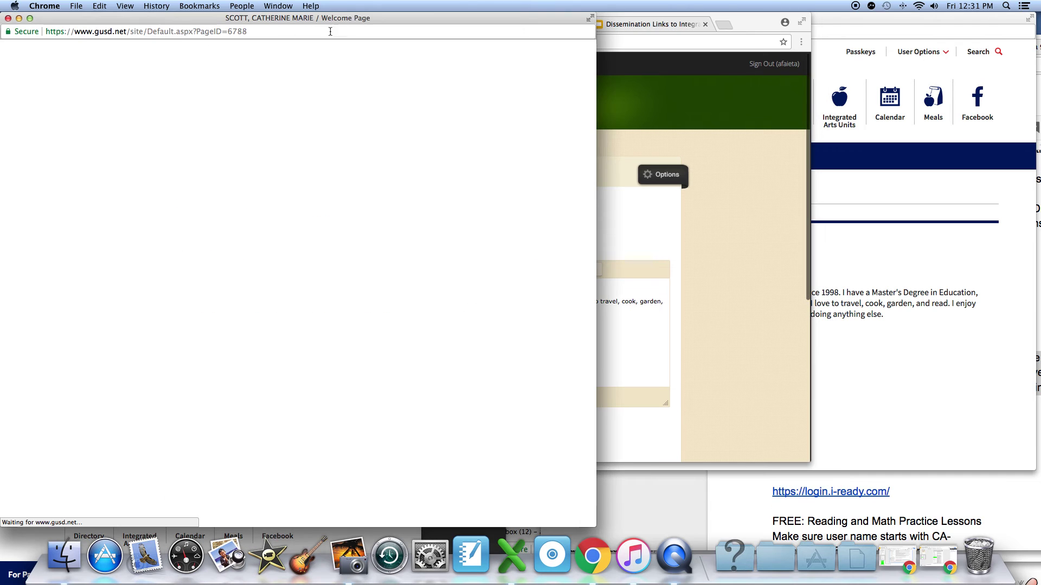
{"action": "left_click_drag", "start_coordinate": [377, 26], "coordinate": [632, 6]}
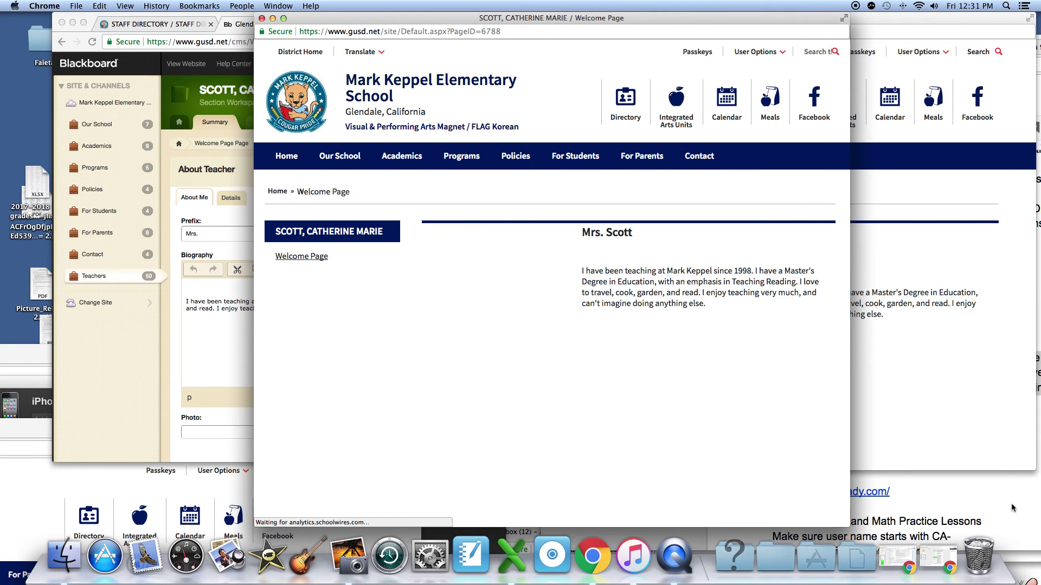
{"action": "left_click_drag", "start_coordinate": [846, 522], "coordinate": [953, 422]}
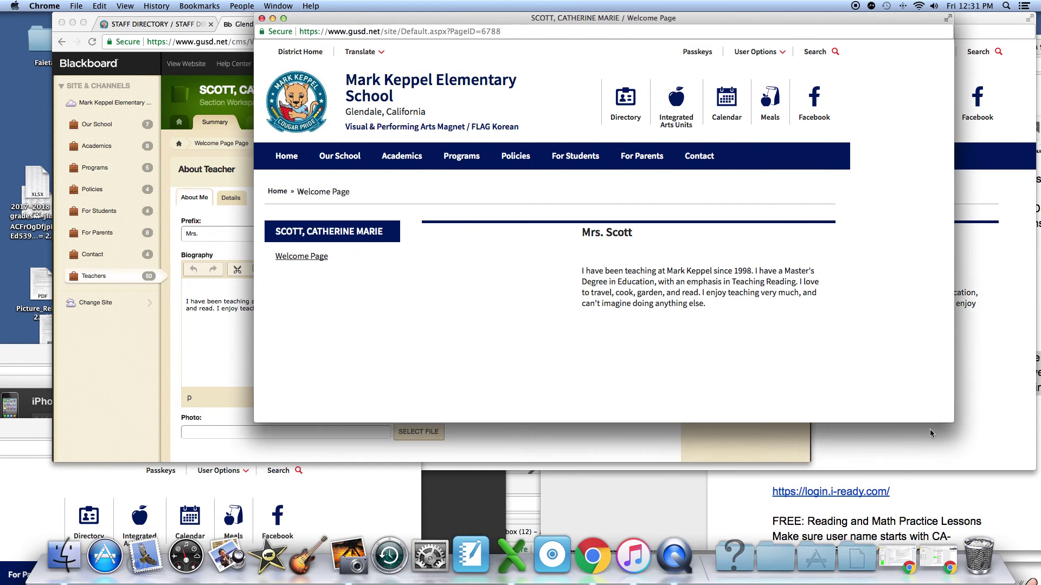
{"action": "left_click_drag", "start_coordinate": [781, 23], "coordinate": [617, 37]}
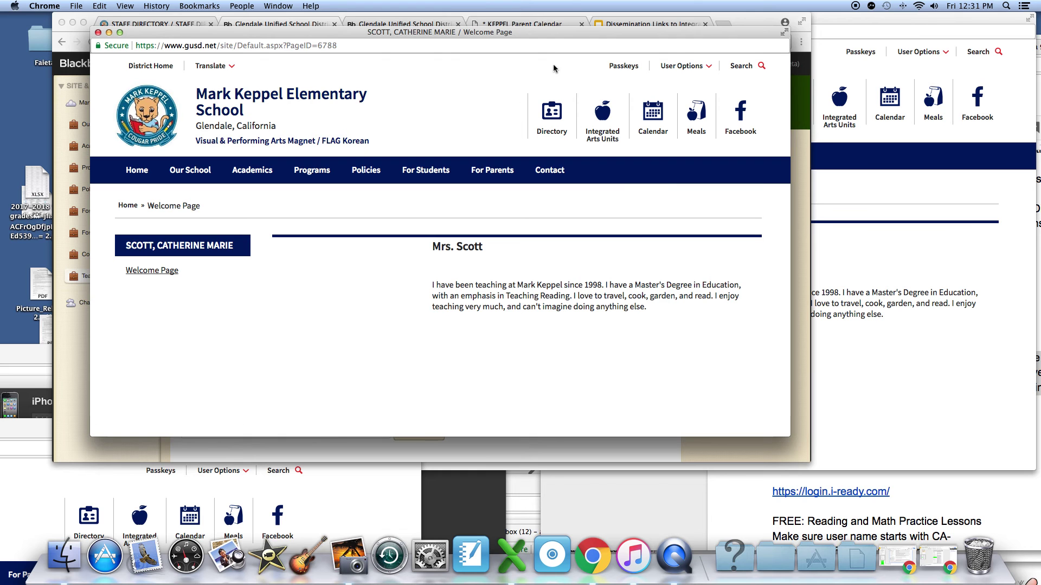
{"action": "left_click_drag", "start_coordinate": [539, 31], "coordinate": [513, 21]}
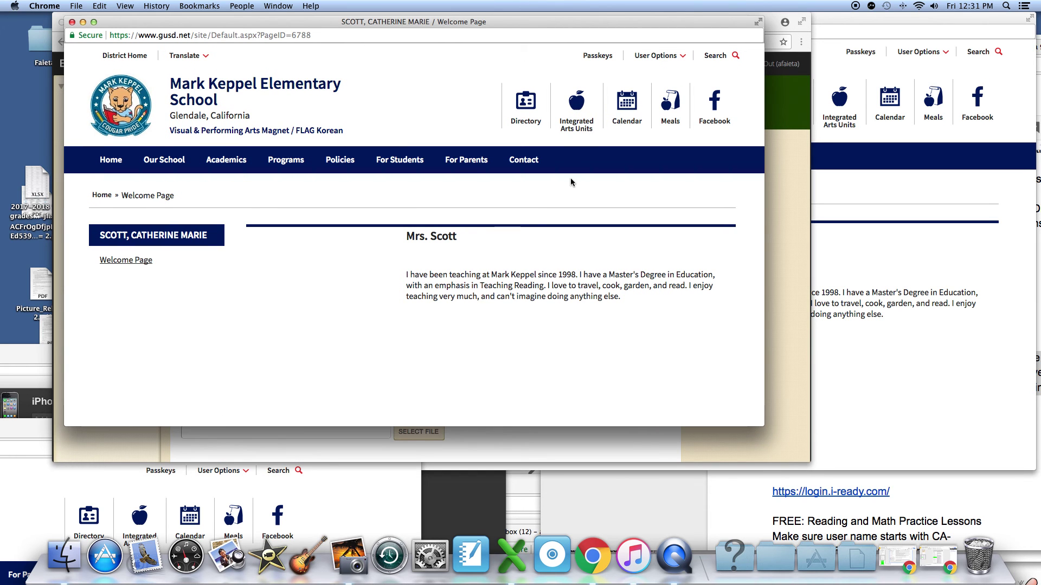